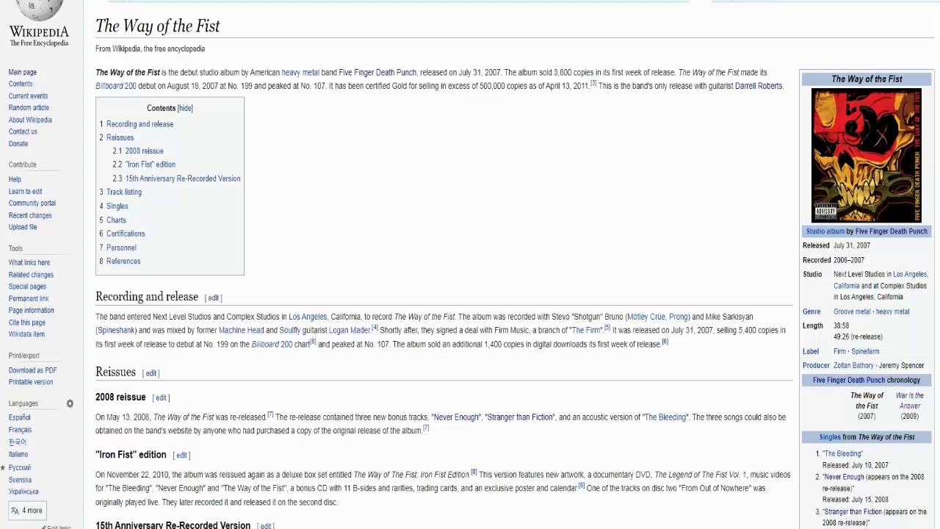
Scroll down to the Certifications section showing Gold for Canada (50,000) and the United States (500,000).
scroll(471, 265, "down", 15)
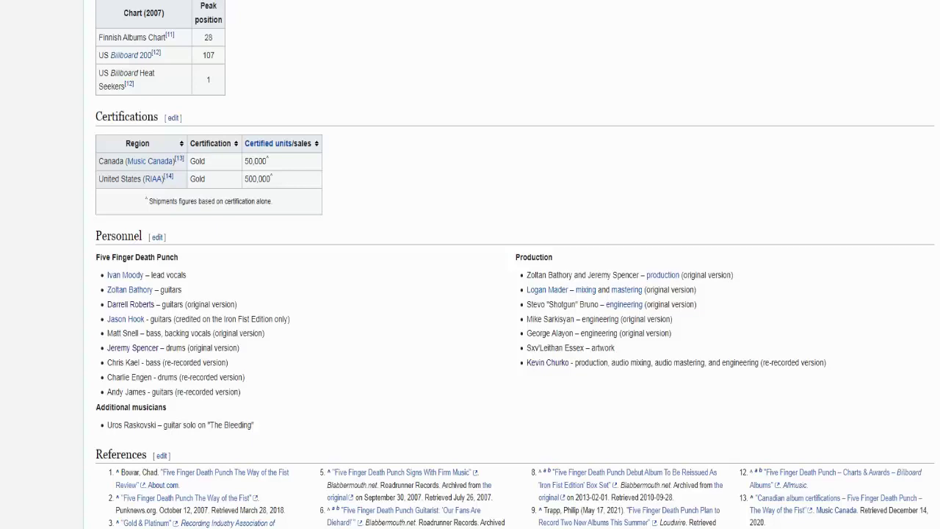
Scroll back up to the Track listing's 10-track standard edition table totalling 38:58.
scroll(514, 265, "up", 10)
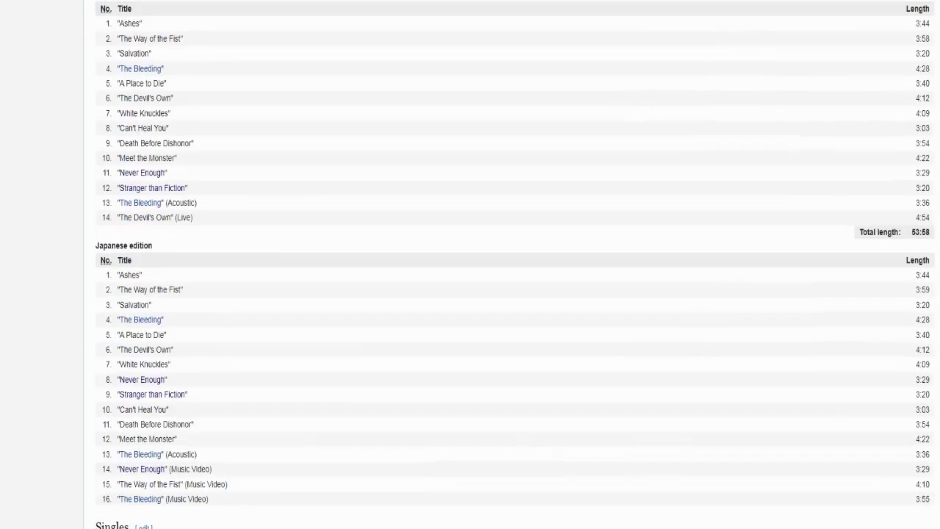
scroll(514, 264, "up", 15)
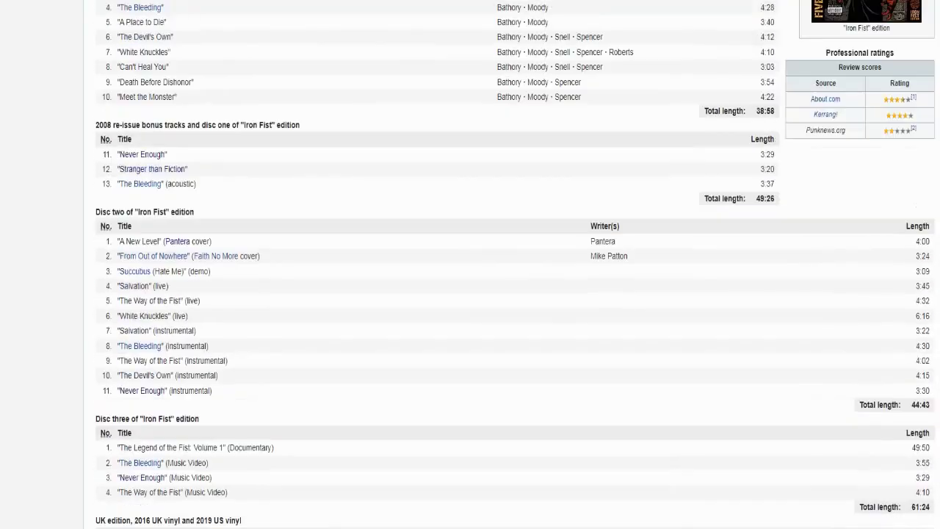
scroll(514, 264, "up", 5)
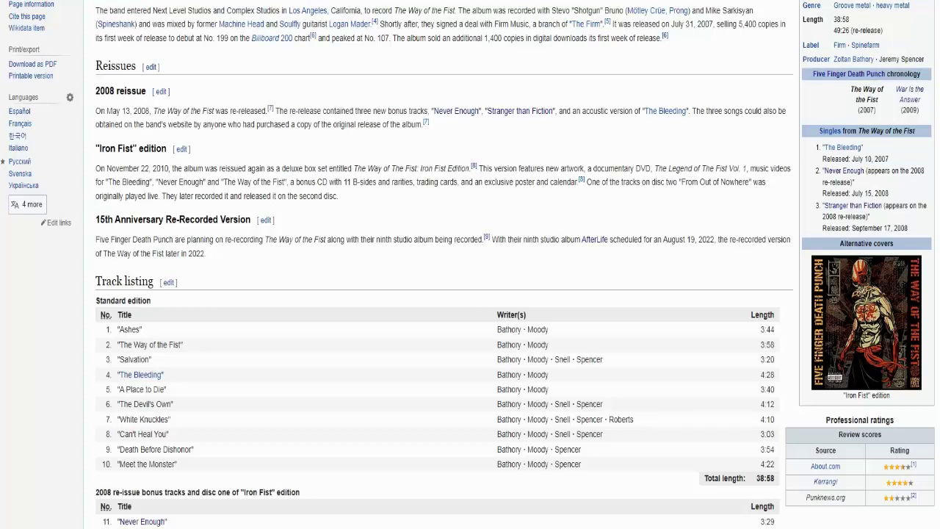
Scroll down to the 2008 bonus tracks (49:26 total) and the Iron Fist disc two table.
scroll(470, 264, "down", 3)
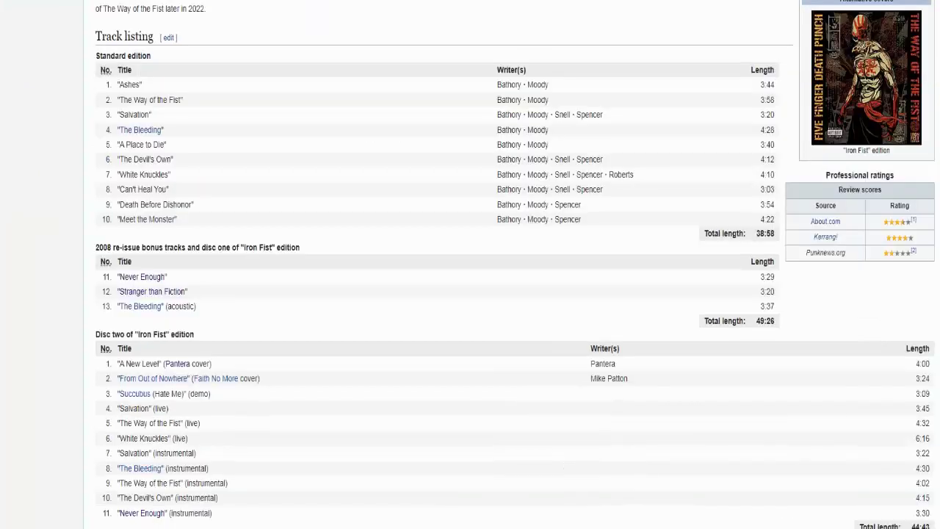